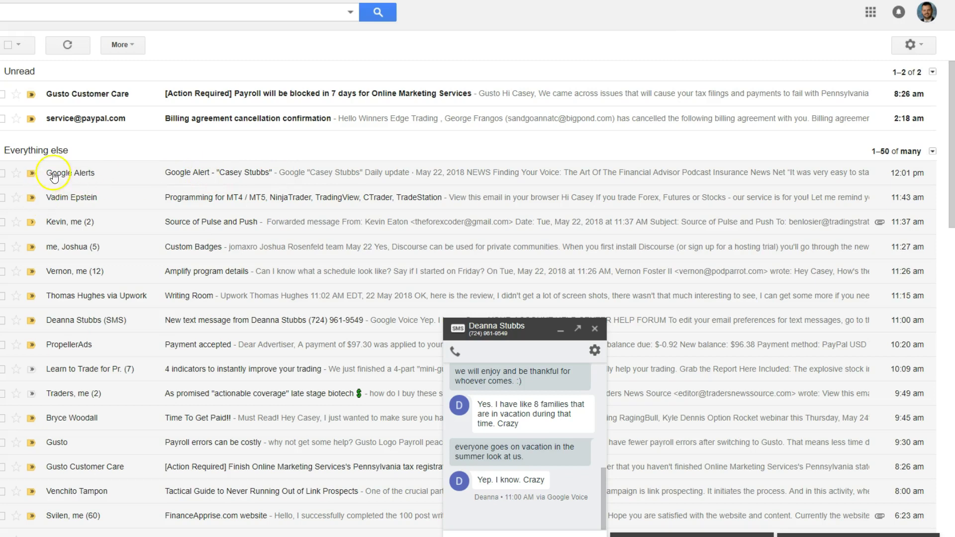
- Close the SMS chat and open the Casey Stubbs Google Alert email from the inbox
left_click(594, 328)
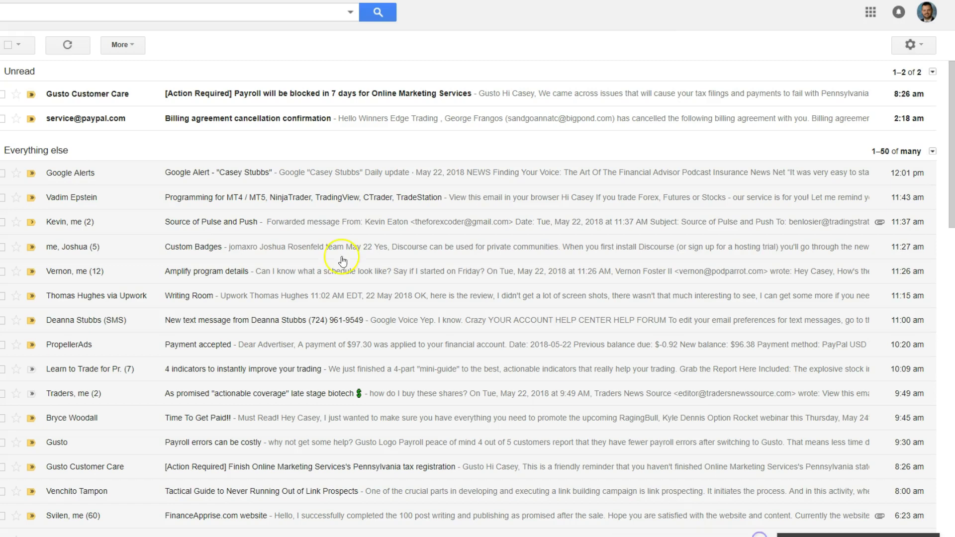
left_click(47, 174)
left_click_drag(47, 175, 314, 174)
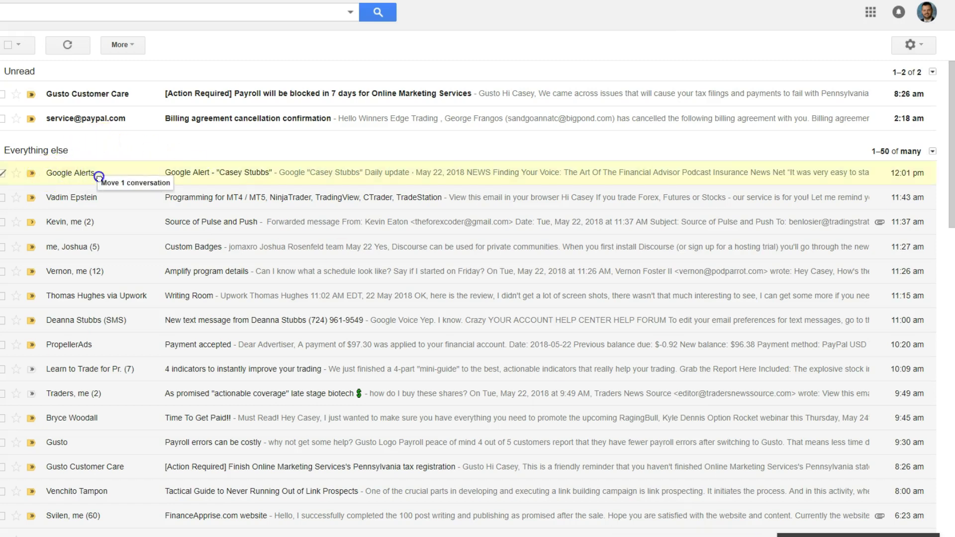
left_click(255, 177)
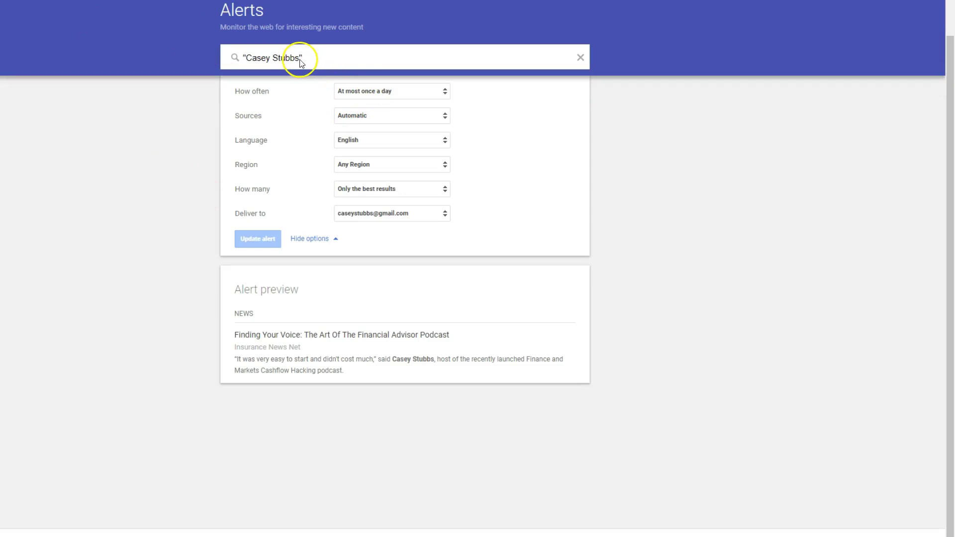
- Review the alert preview mentioning the Cashflow Hacking podcast, then open the Financial Advisor Podcast article
left_click(154, 184)
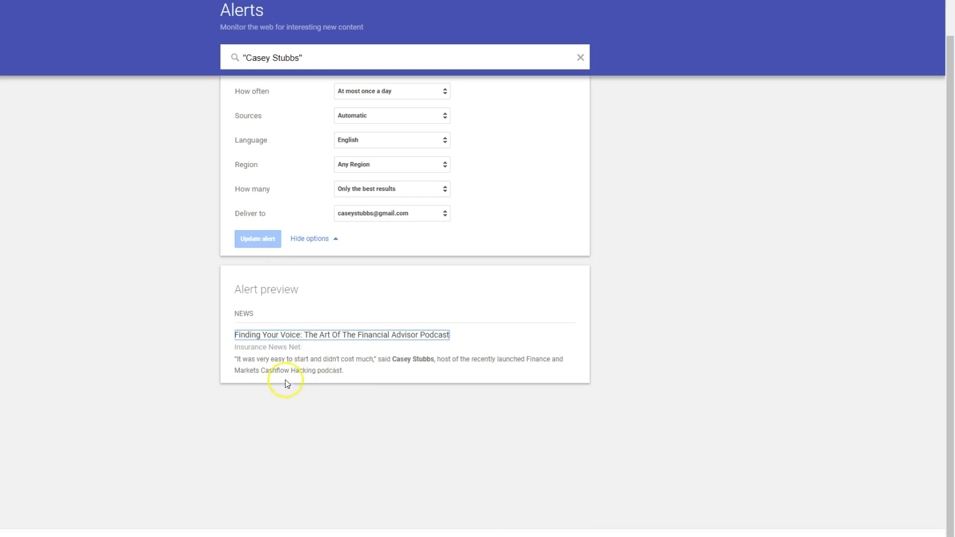
left_click_drag(259, 371, 347, 372)
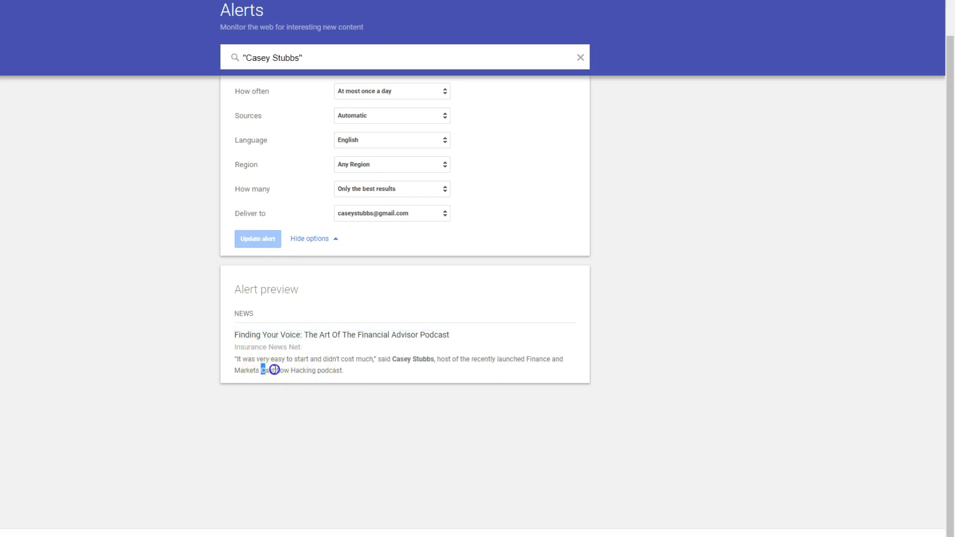
left_click(345, 372)
triple_click(345, 371)
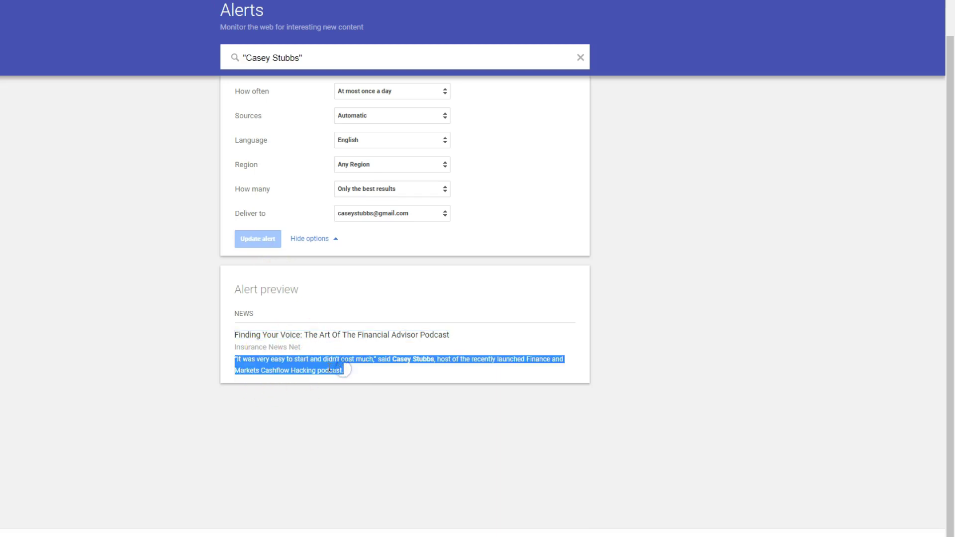
left_click(343, 371)
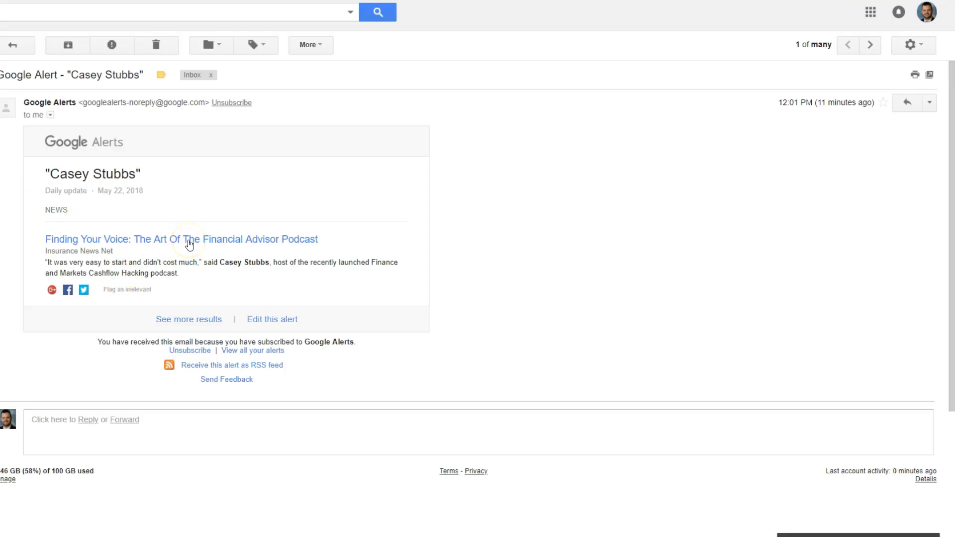
left_click(188, 243)
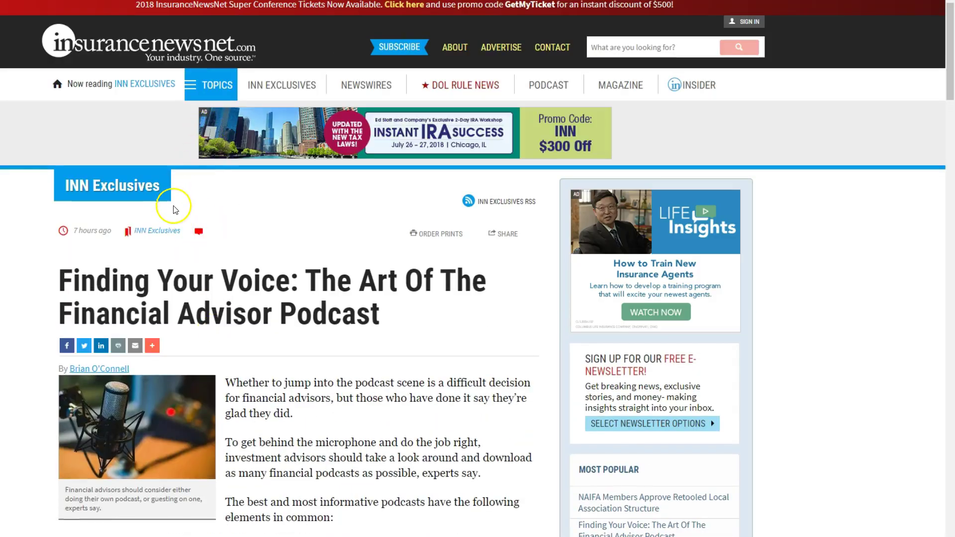
- Dismiss the Subscribe for updates popup and read down to the paragraph about breaking into podcasting
scroll(324, 359, "down", 1)
scroll(324, 359, "down", 3)
scroll(324, 359, "down", 1)
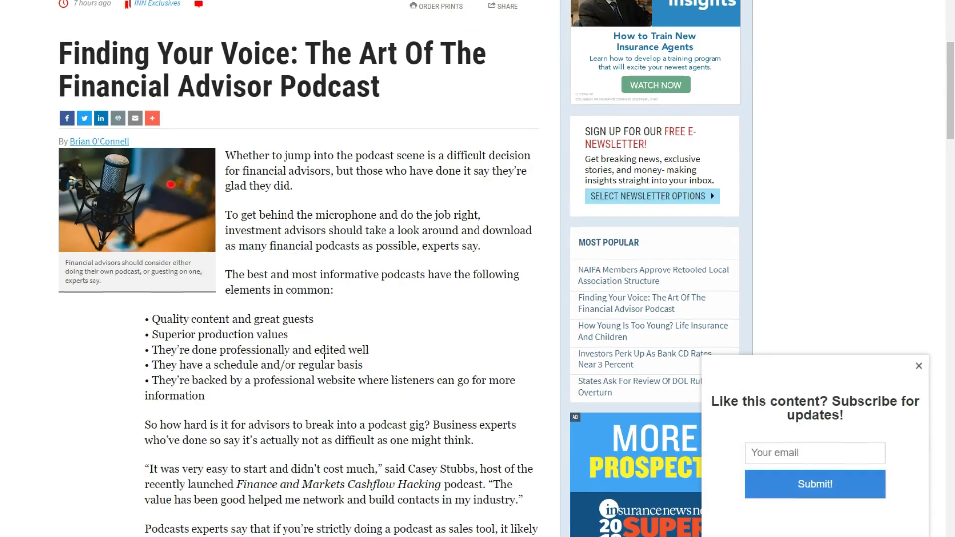
left_click(919, 368)
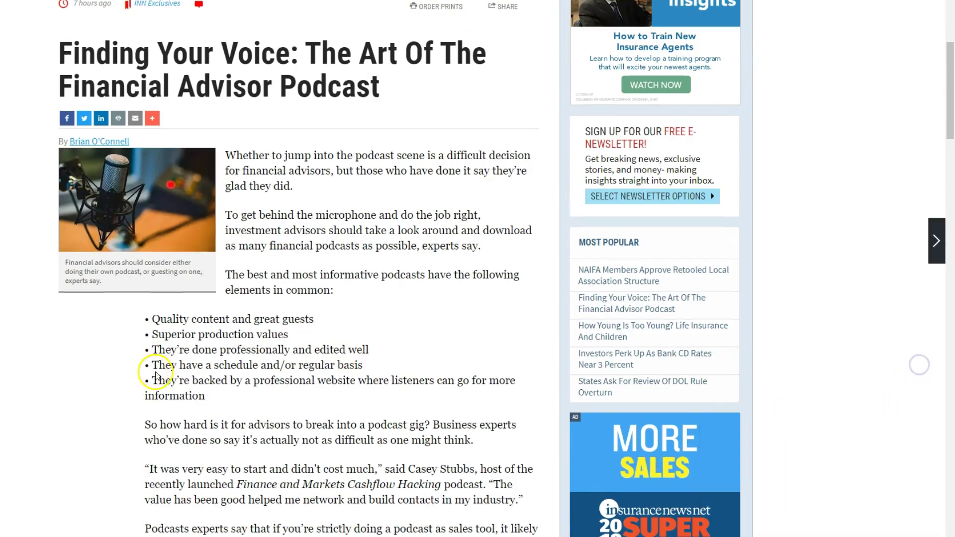
left_click_drag(147, 426, 489, 440)
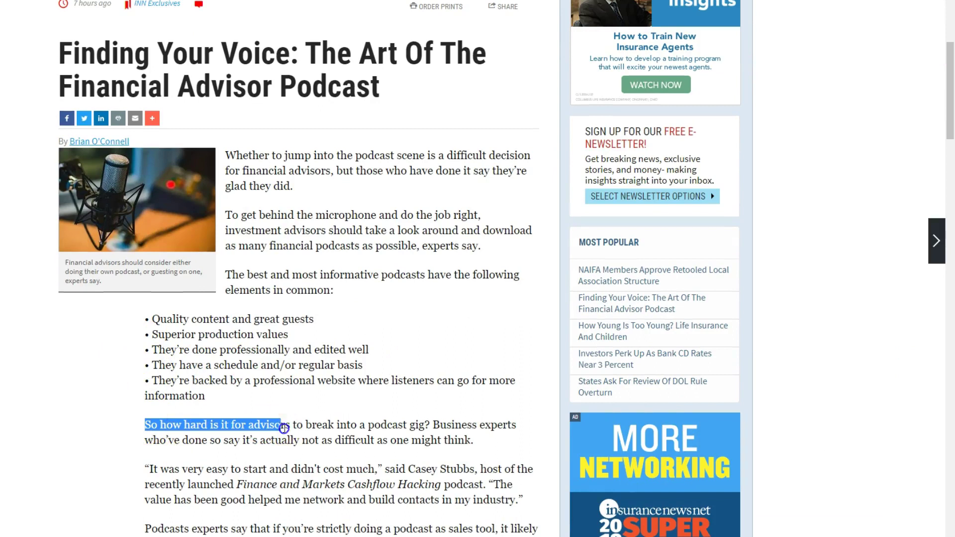
left_click(489, 439)
scroll(489, 437, "down", 2)
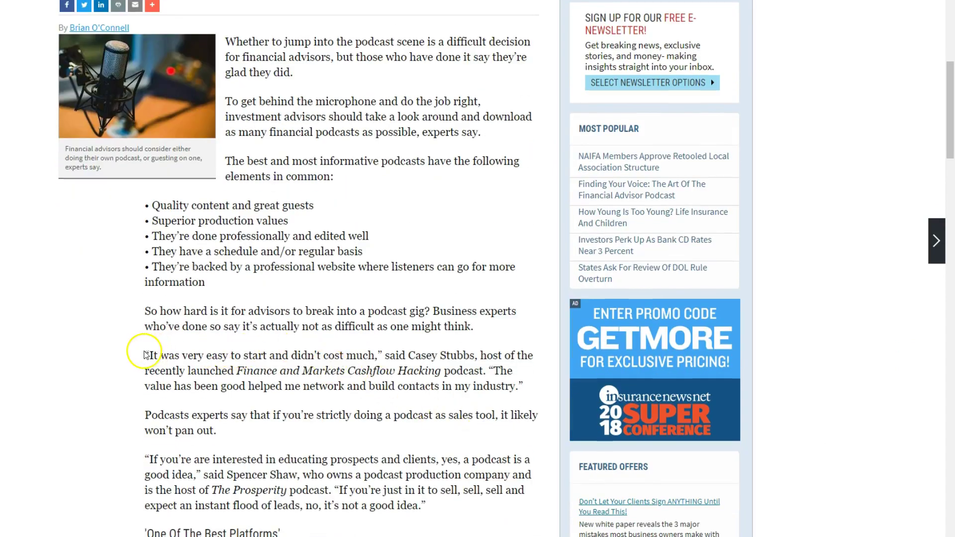
- Highlight Casey Stubbs' podcast quote and the sentence about networking value
scroll(145, 354, "up", 2)
scroll(145, 355, "down", 1)
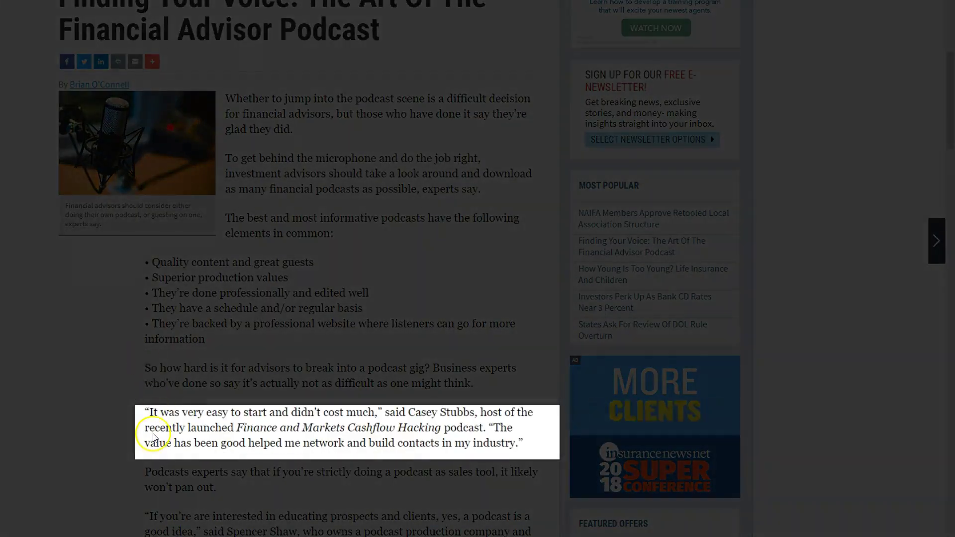
left_click_drag(145, 413, 380, 413)
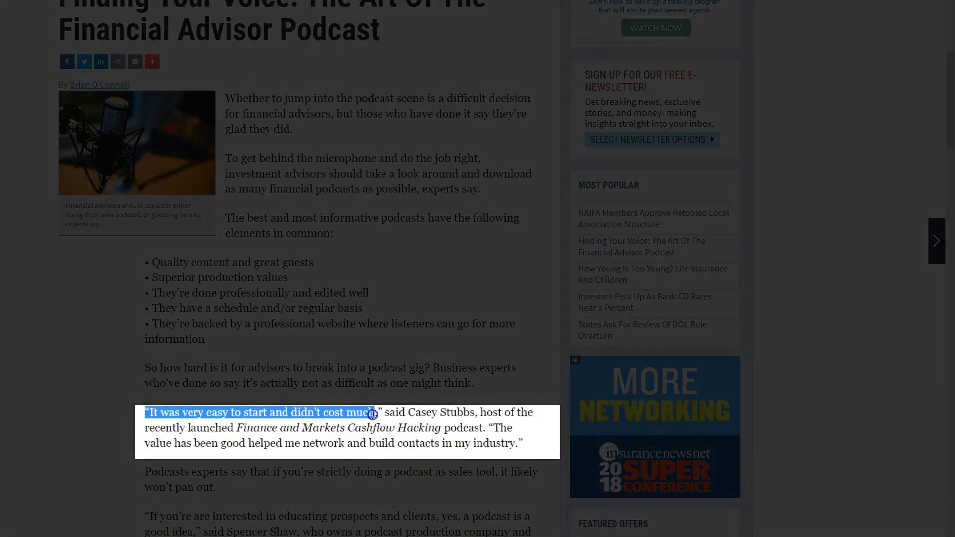
triple_click(381, 413)
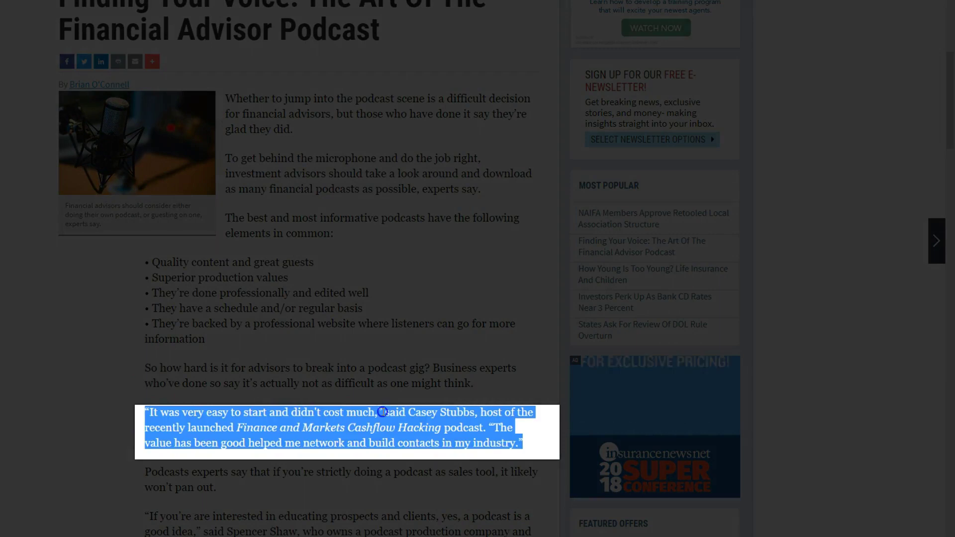
left_click(383, 412)
triple_click(383, 412)
left_click(383, 412)
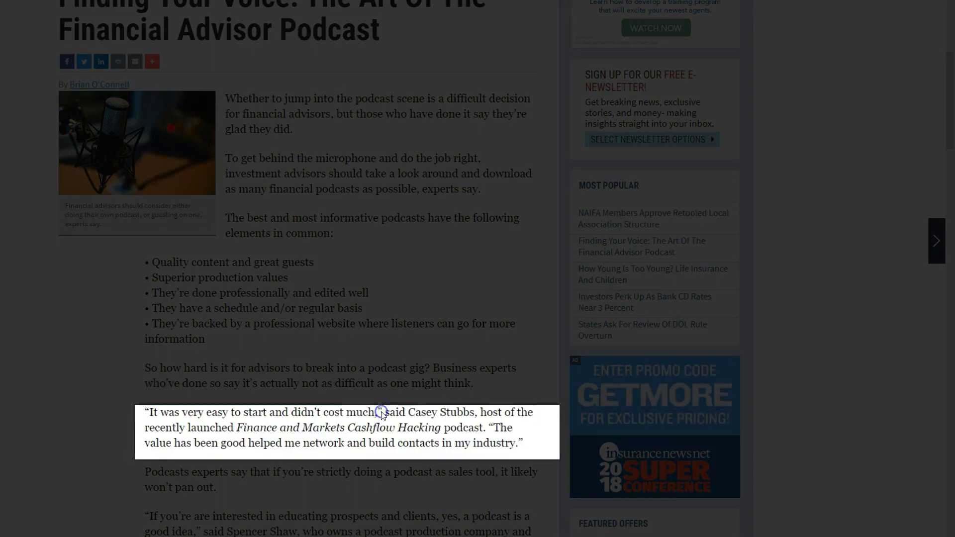
left_click(346, 438)
left_click_drag(487, 427, 514, 443)
left_click(519, 441)
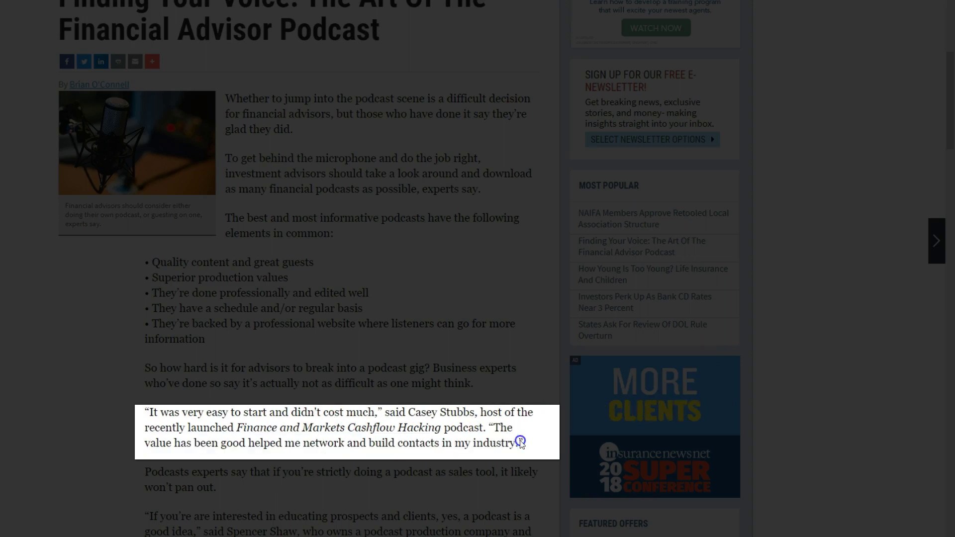
left_click_drag(487, 427, 522, 442)
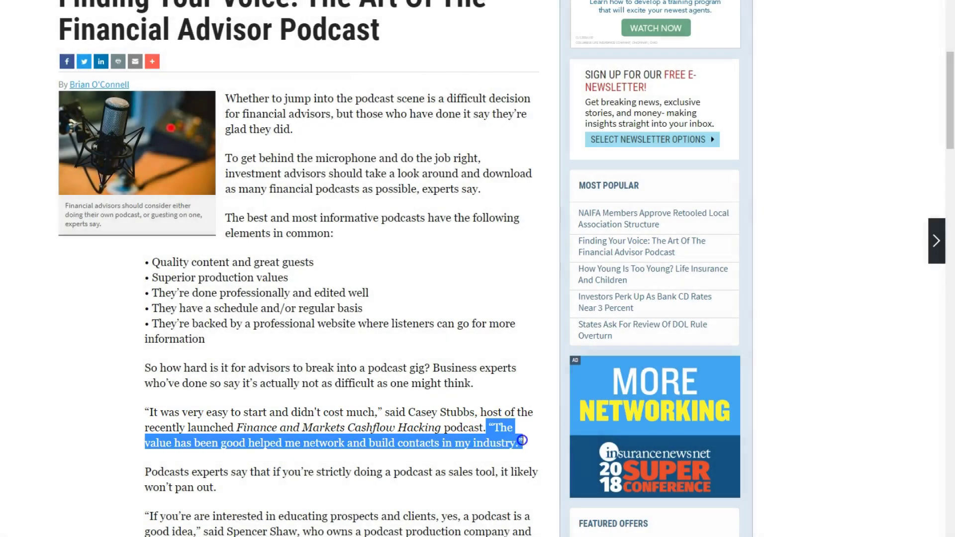
left_click(522, 441)
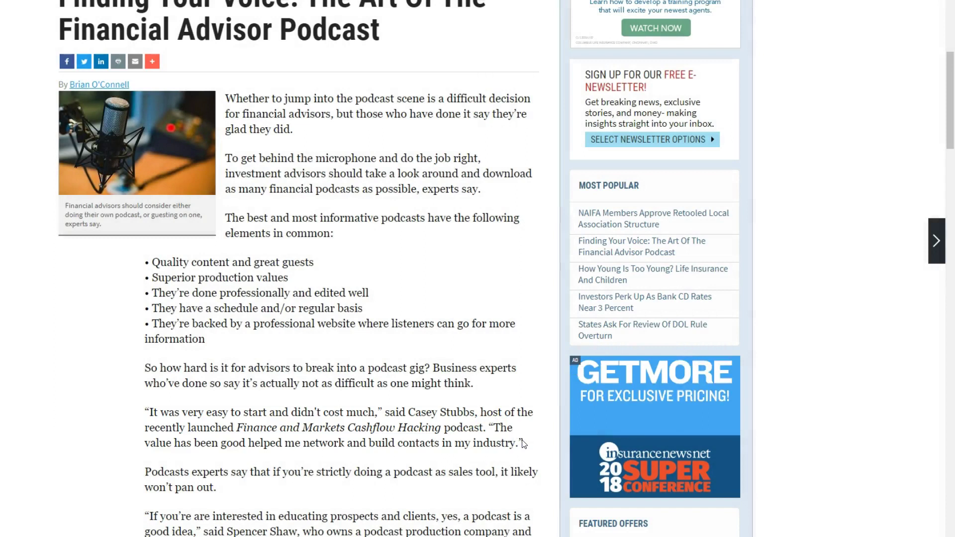
- Scroll down to the author bio for his contact email, then back up to the quote
scroll(517, 443, "down", 1)
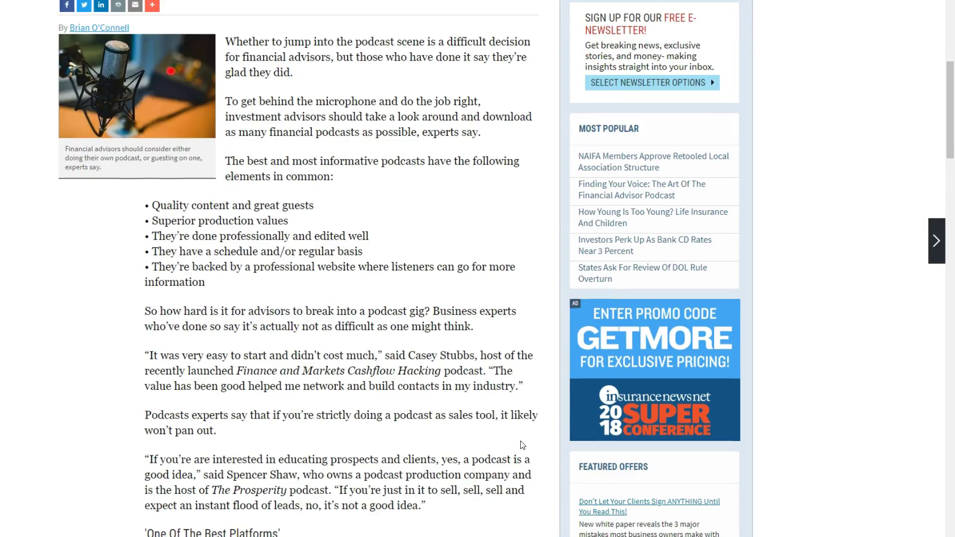
scroll(498, 448, "down", 1)
scroll(447, 458, "down", 2)
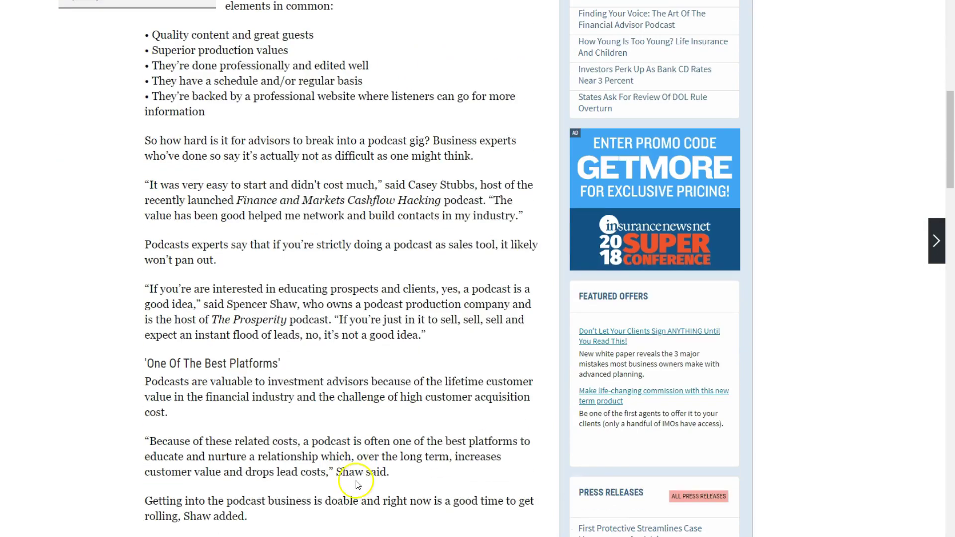
scroll(356, 482, "down", 3)
scroll(356, 482, "down", 2)
scroll(356, 482, "down", 1)
scroll(356, 485, "down", 5)
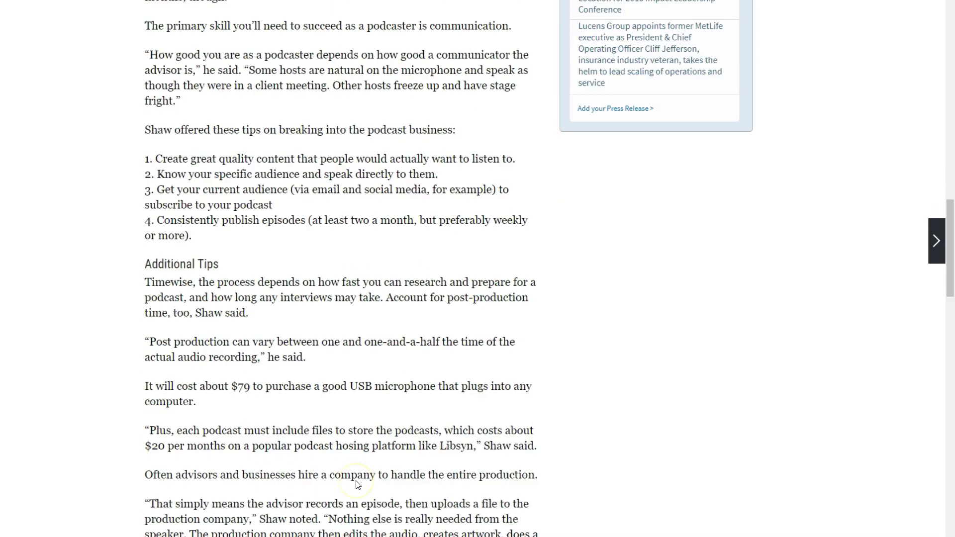
scroll(357, 485, "up", 8)
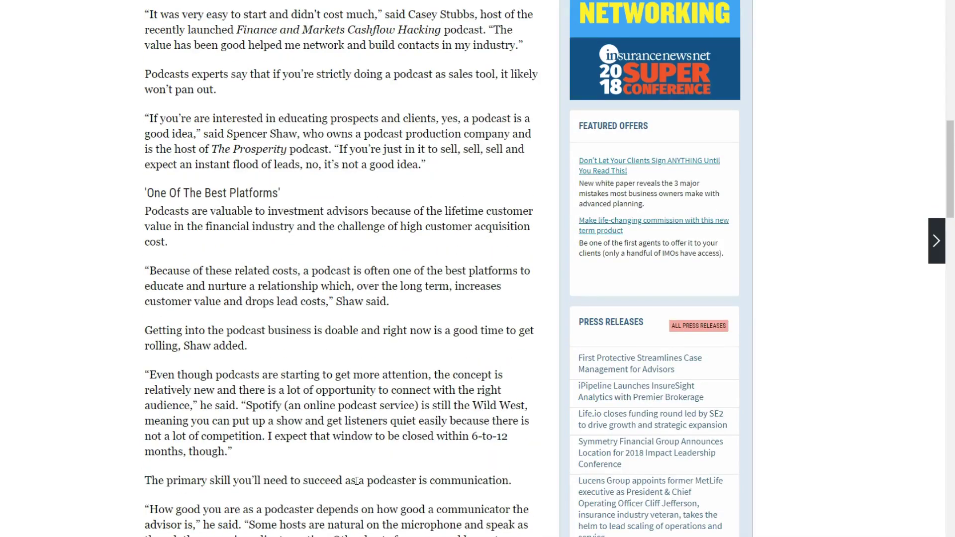
scroll(356, 481, "down", 6)
scroll(357, 480, "down", 5)
scroll(357, 482, "down", 2)
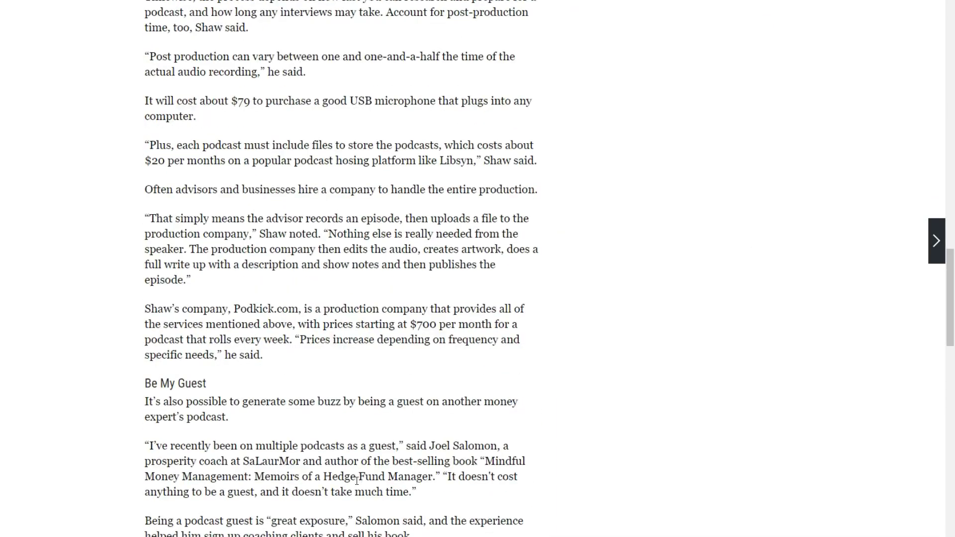
scroll(357, 485, "down", 5)
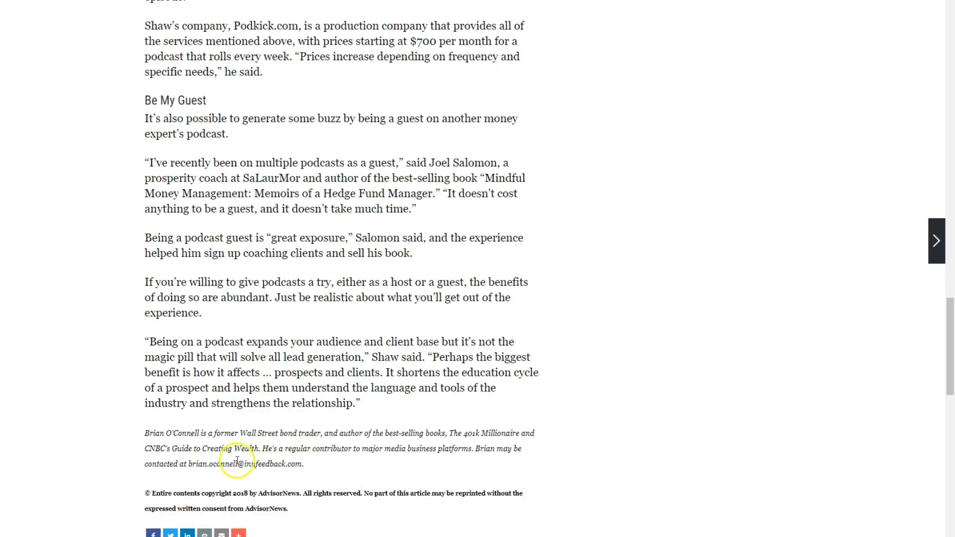
scroll(238, 464, "down", 2)
scroll(238, 464, "down", 5)
scroll(238, 464, "up", 5)
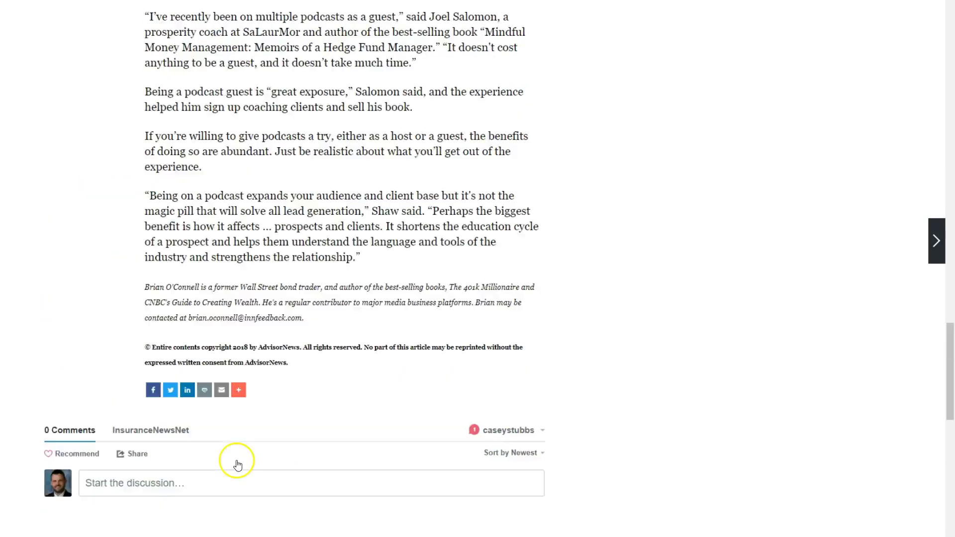
scroll(237, 463, "up", 6)
scroll(238, 461, "up", 1)
scroll(238, 461, "up", 7)
scroll(238, 464, "up", 2)
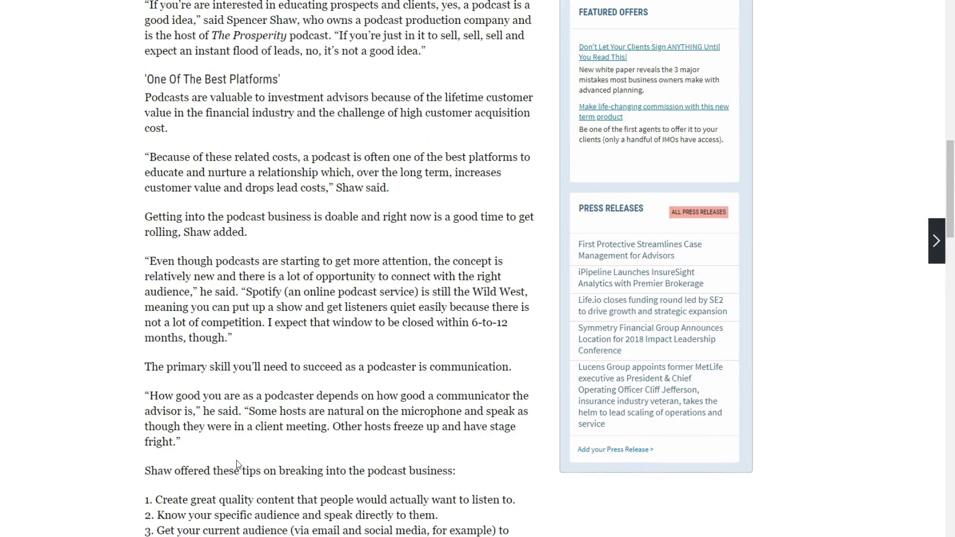
scroll(237, 465, "up", 1)
scroll(234, 316, "up", 1)
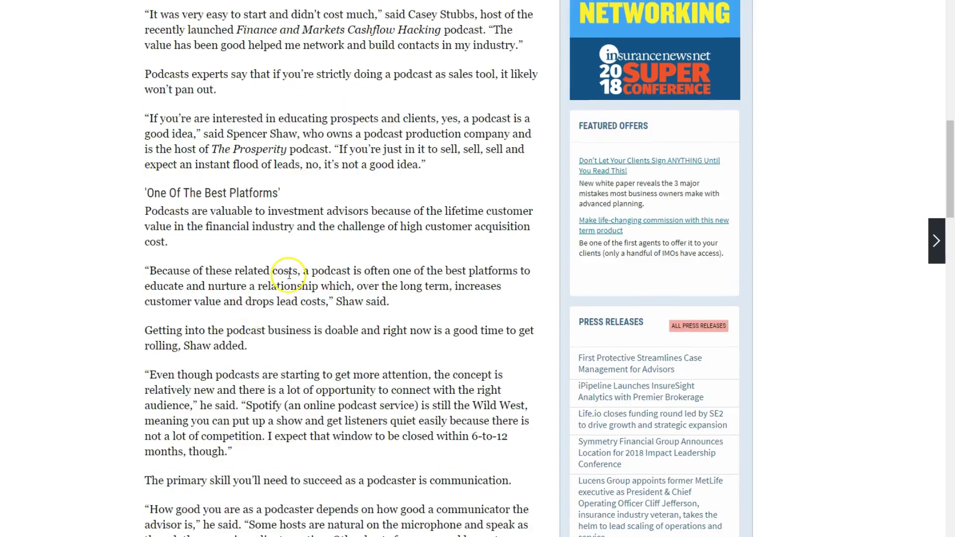
scroll(291, 273, "up", 2)
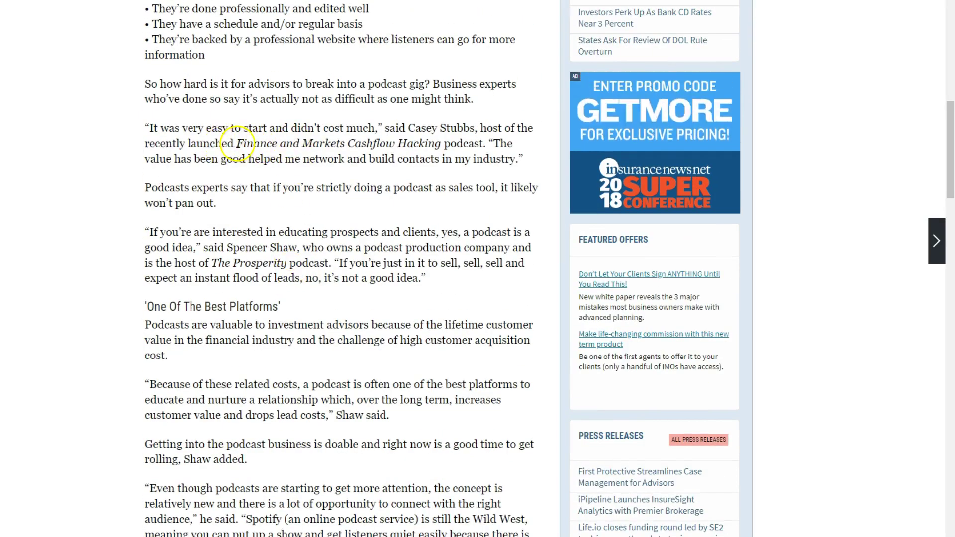
- Highlight the Casey Stubbs quote paragraph and the word 'Markets' in the podcast name
left_click_drag(237, 143, 485, 143)
left_click(483, 143)
triple_click(480, 143)
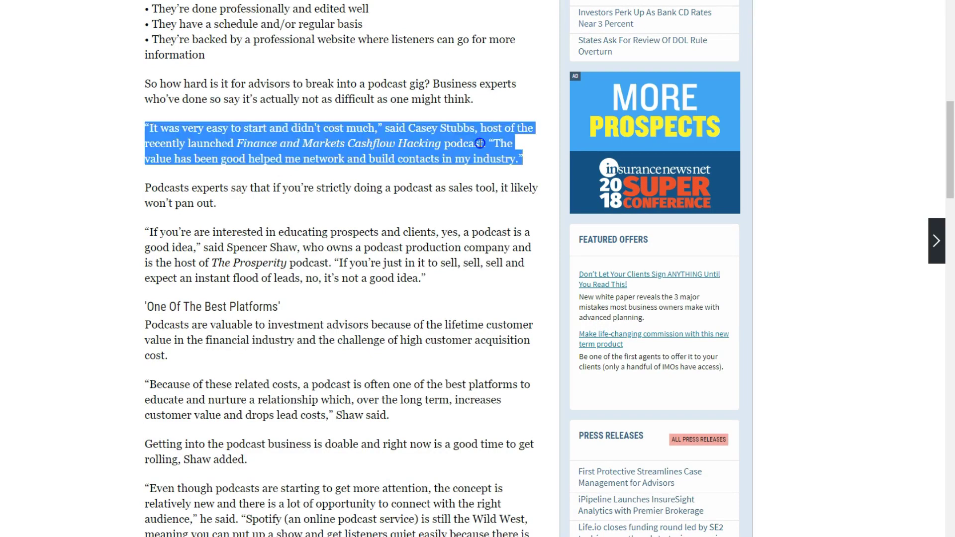
double_click(312, 143)
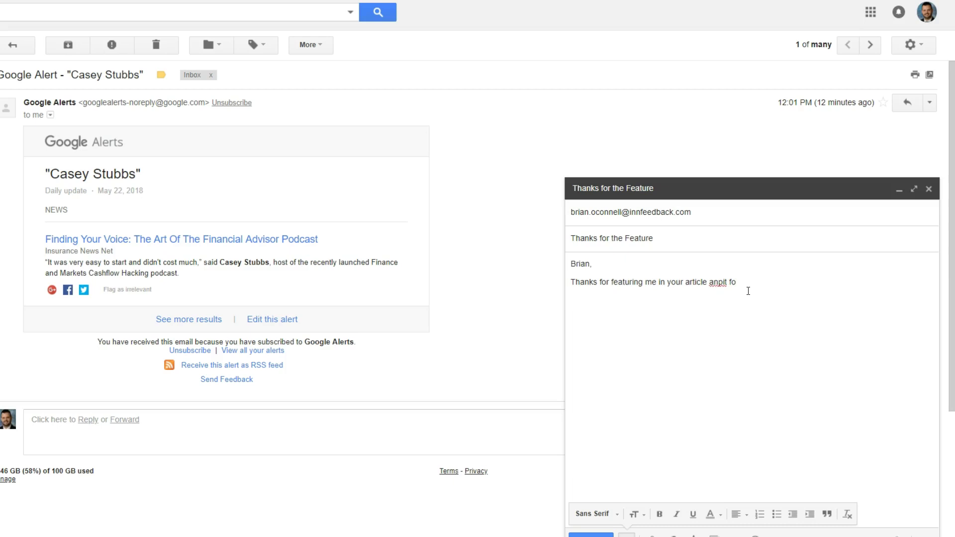
- Fix a typo in the thanks sentence, paste the article URL below it, and continue the backlink request
key("BackSpace")
key("BackSpace")
key("BackSpace")
type("nancial podcasting.")
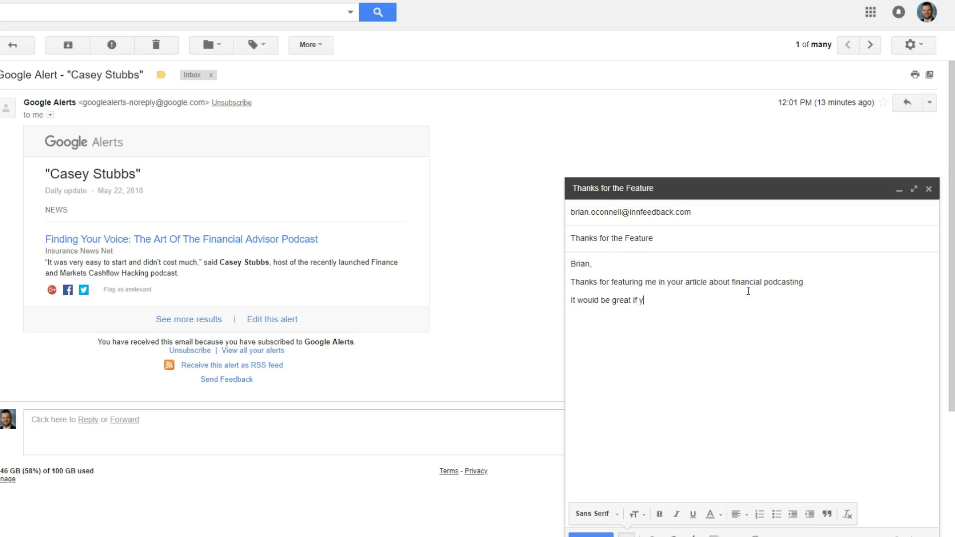
left_click(823, 283)
key("Return")
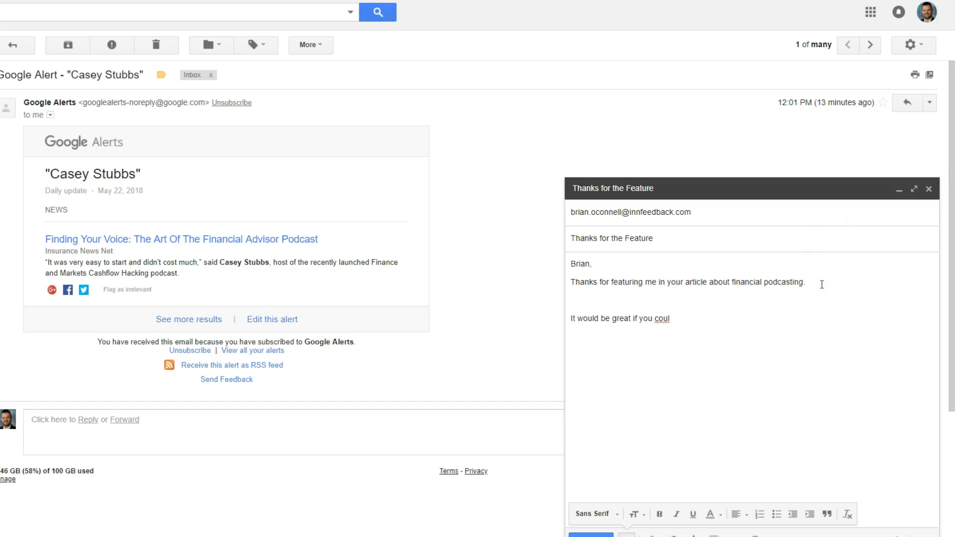
type("https://insurancenewsnet.com/innarticle/finding-your-voice-the-art-of-the-financial-advisor-podcast")
left_click(840, 321)
type("d if you link back to my site to help your readers get a source on your inf")
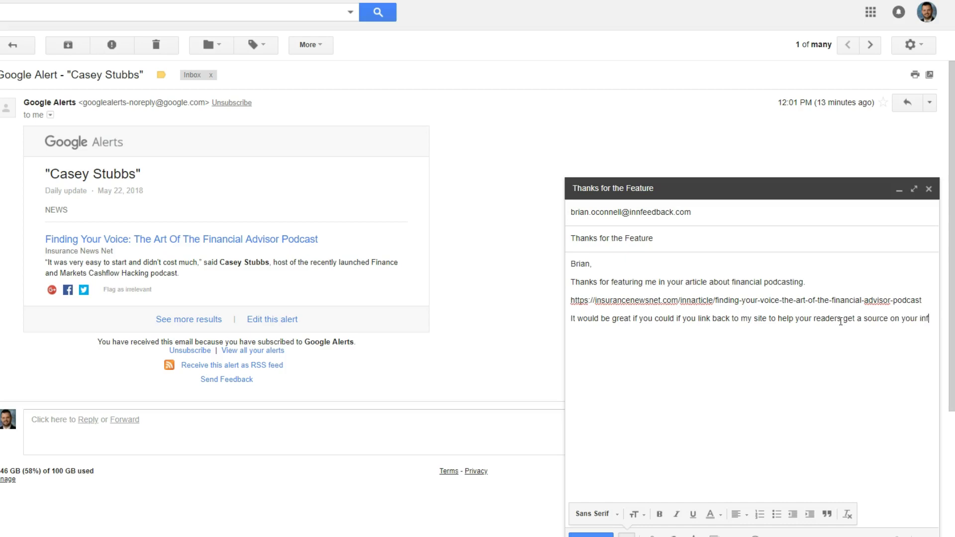
type("orm")
type("HEre would ")
type("be the best place to link to.")
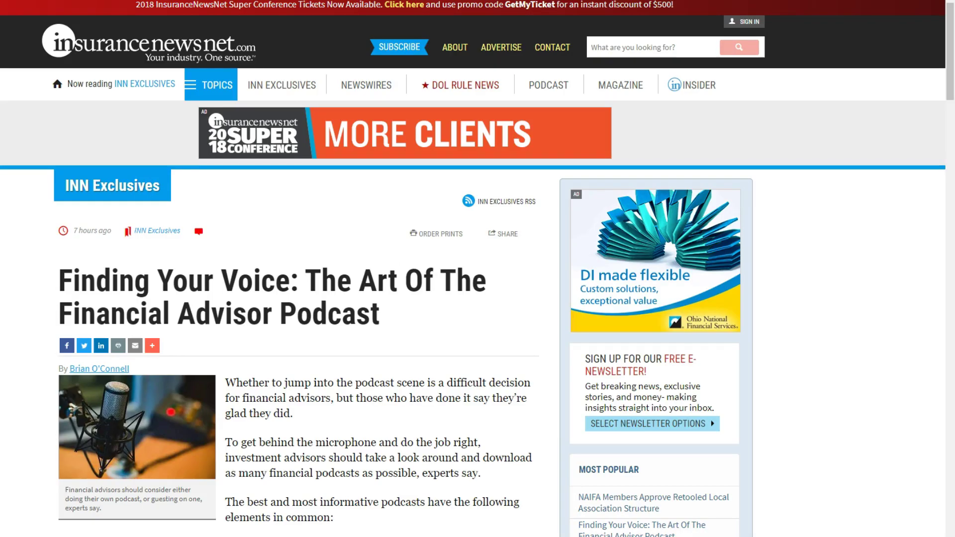
- Go to the Finance & Markets Cashflow Hacking Podcast page and scroll through its episode list
type("f")
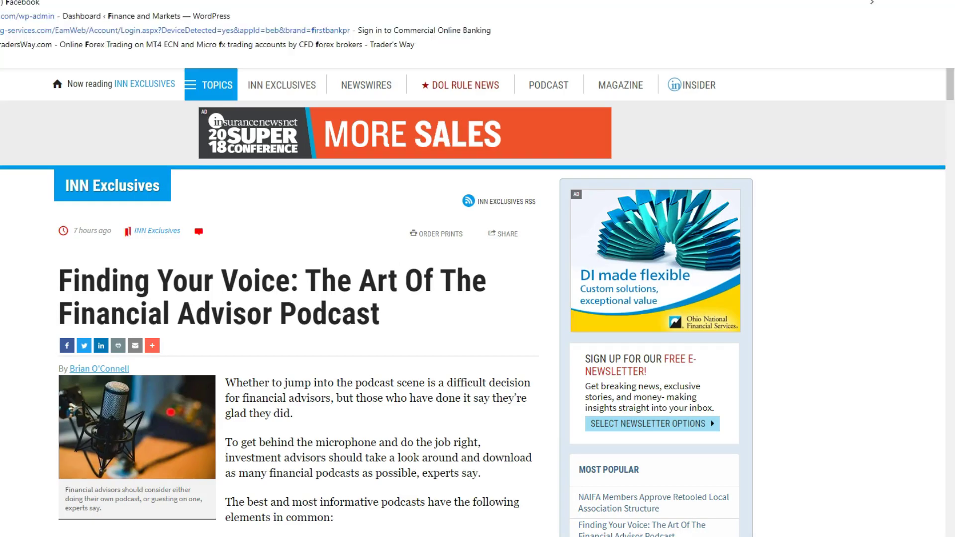
type("ina")
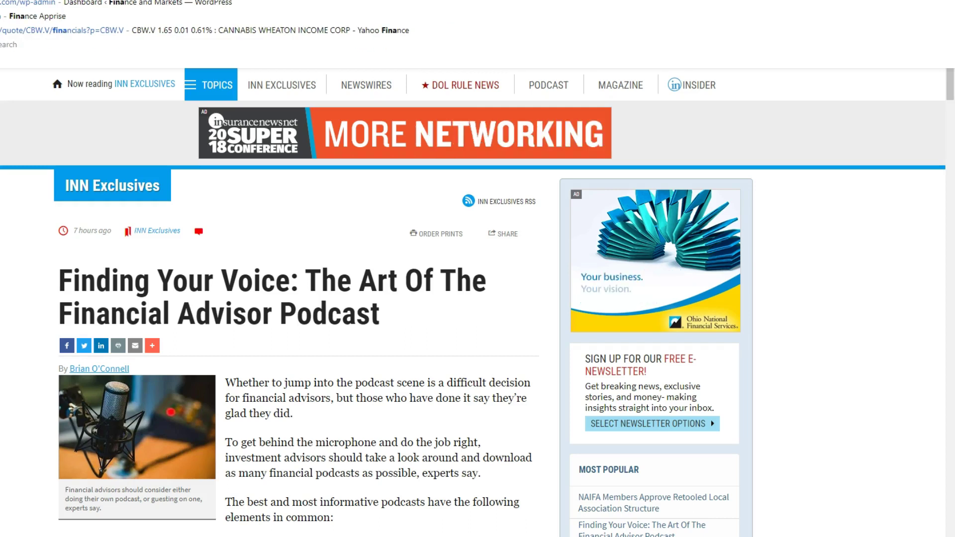
type("n/")
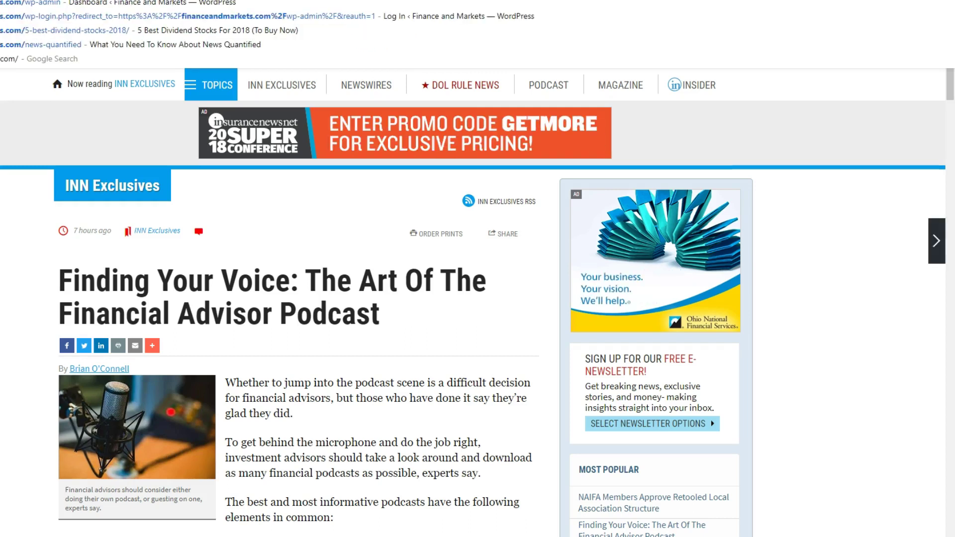
type("f")
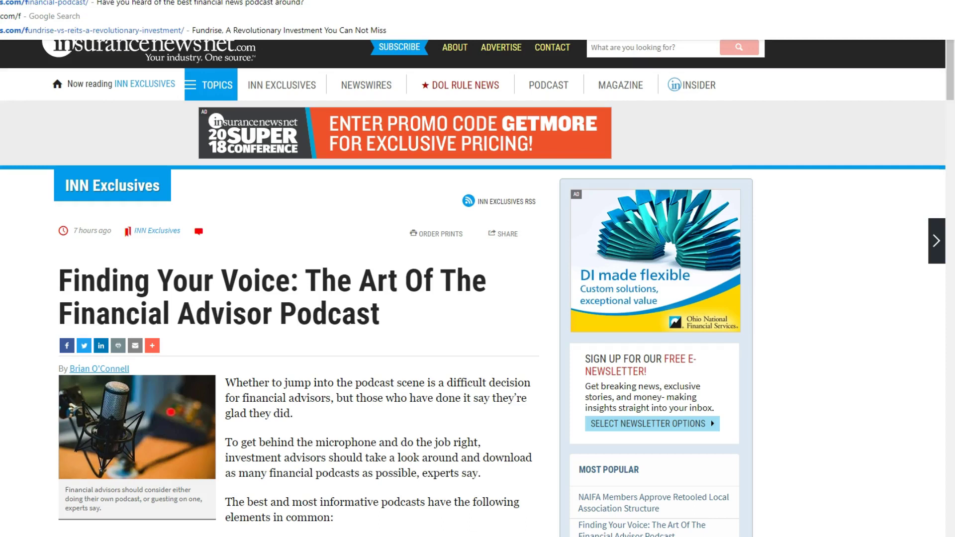
key("Escape")
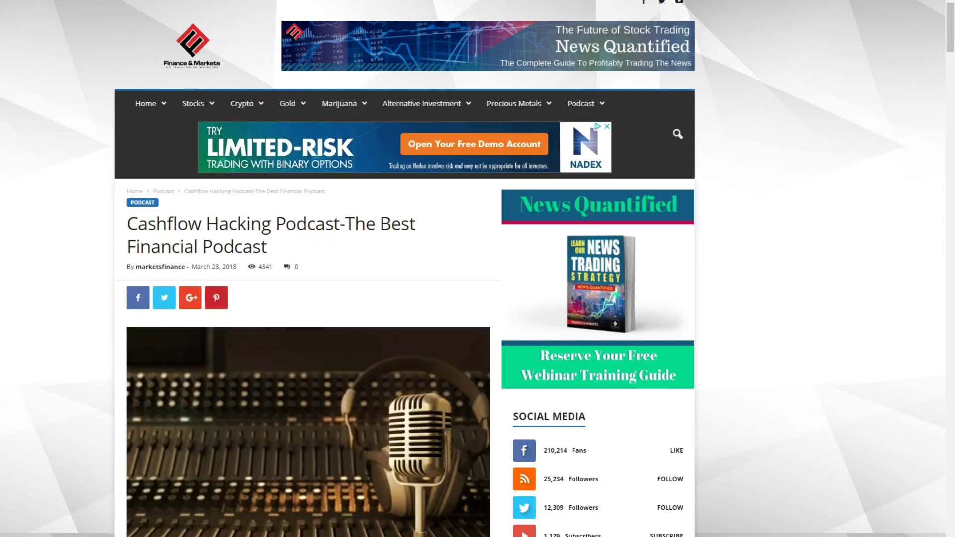
scroll(223, 325, "down", 3)
scroll(268, 343, "down", 4)
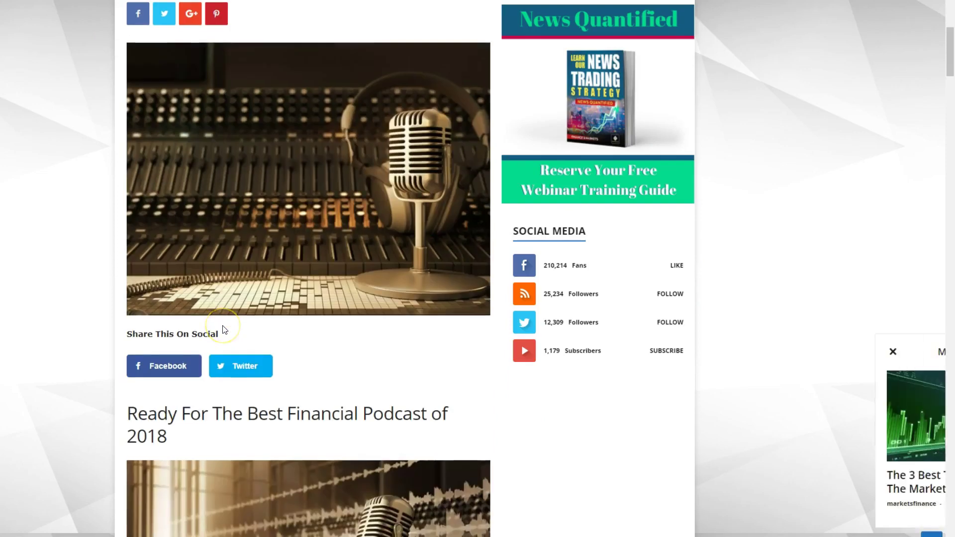
scroll(315, 356, "down", 5)
scroll(298, 309, "up", 7)
scroll(293, 184, "up", 5)
scroll(318, 179, "down", 3)
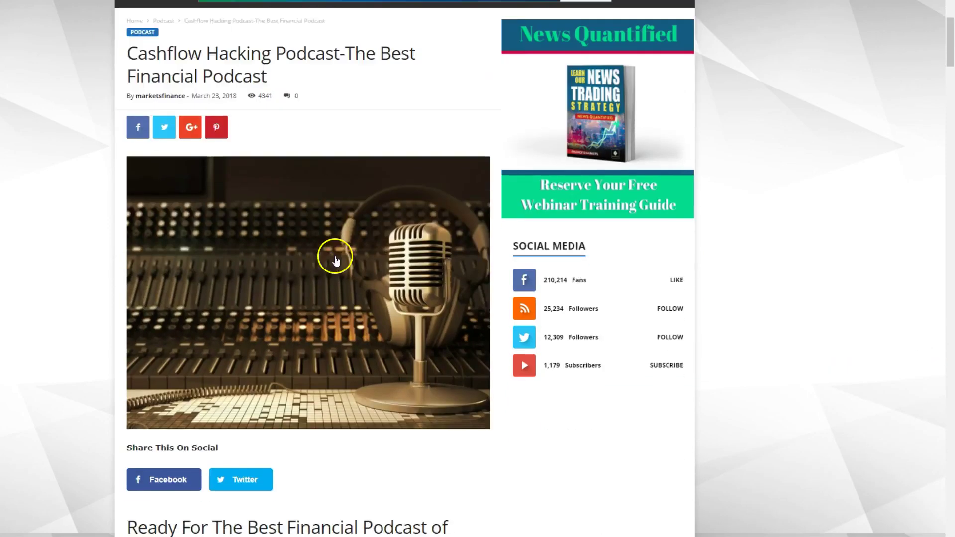
scroll(228, 323, "down", 7)
scroll(373, 288, "down", 8)
scroll(284, 347, "up", 2)
scroll(294, 324, "down", 10)
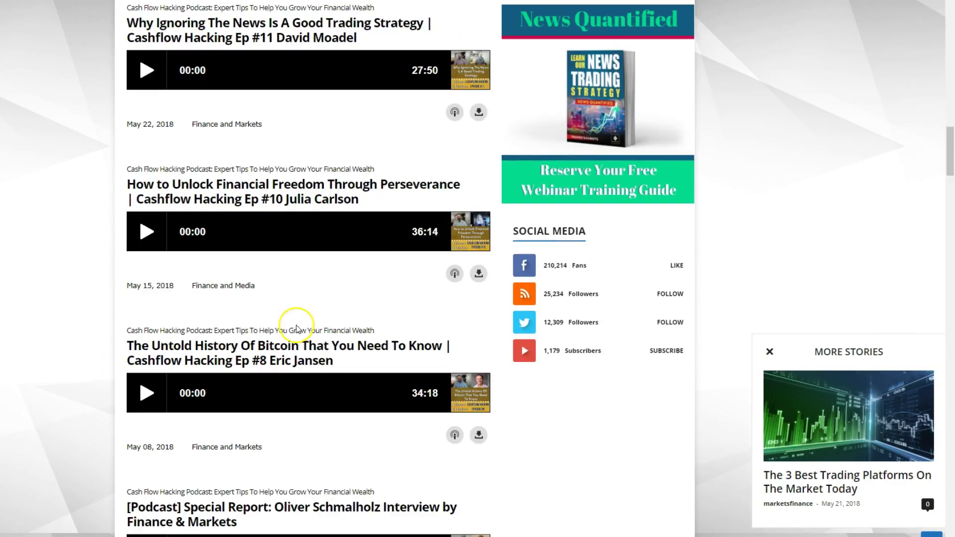
scroll(297, 329, "down", 8)
scroll(297, 330, "down", 9)
scroll(296, 329, "down", 7)
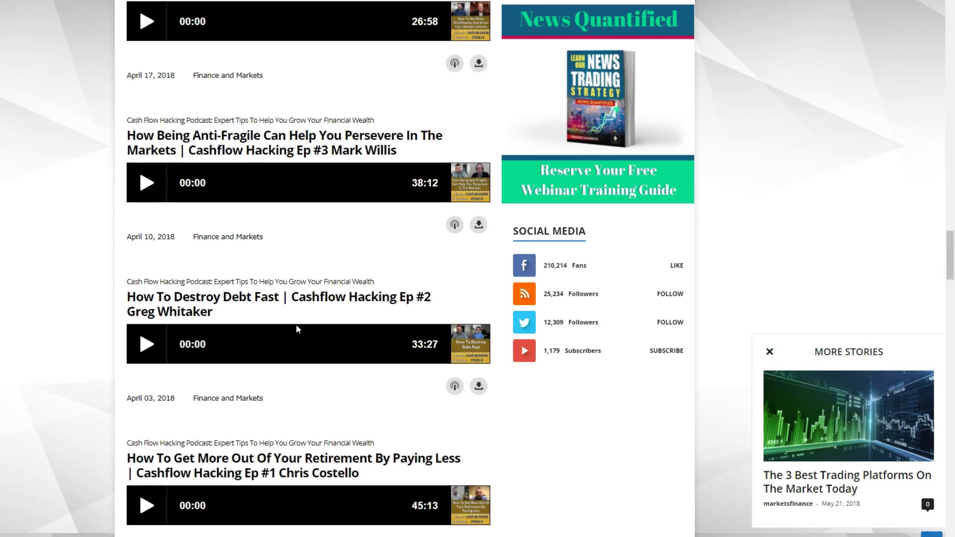
scroll(297, 329, "down", 5)
scroll(297, 329, "up", 2)
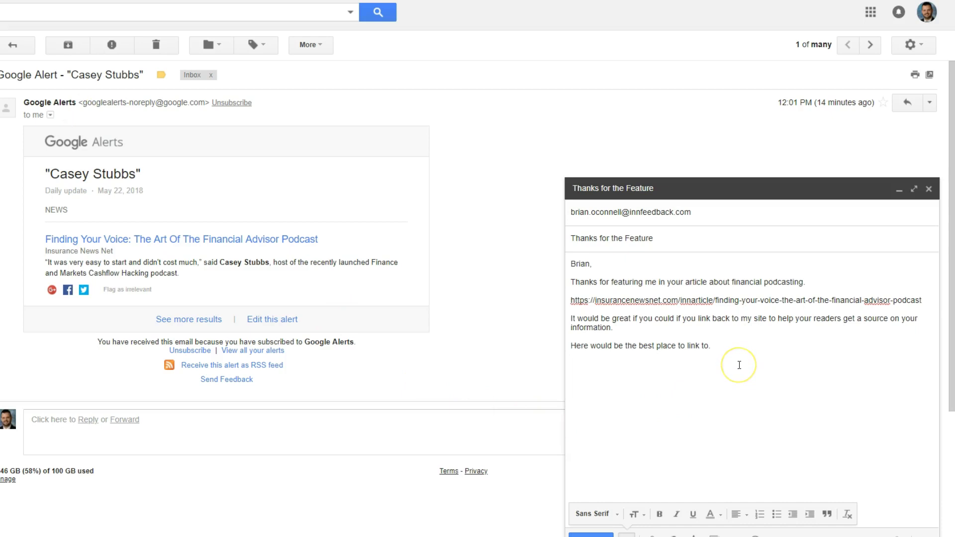
- Paste the podcast page URL below the best-place-to-link line
left_click(739, 365)
type("https://financeandmarkets.com/financial-podcast/")
key("Return")
- Add a thank-you line offering to share on social media, sign off as Casey, and send
type("T")
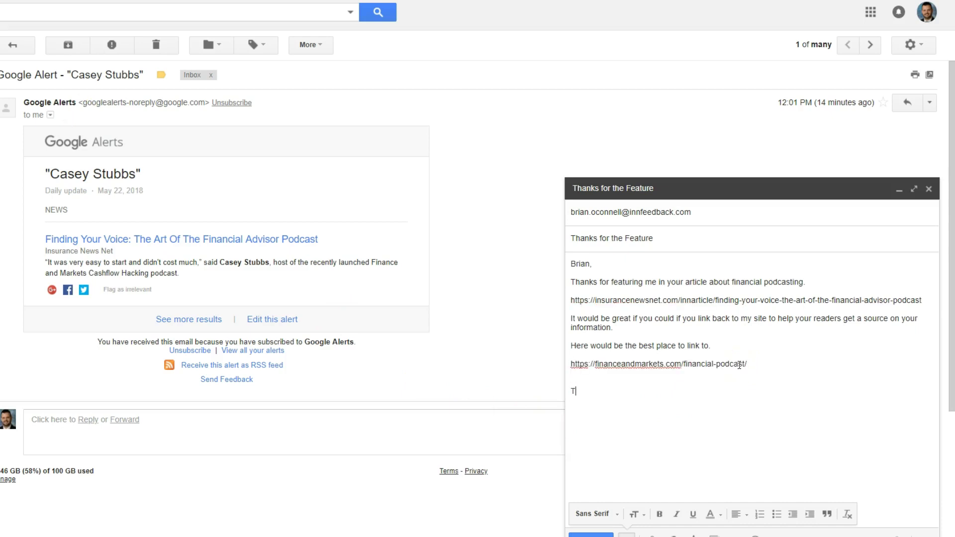
type("hanks I app")
type("reciate it")
type(" and if you dl")
key("BackSpace")
key("BackSpace")
type("link-")
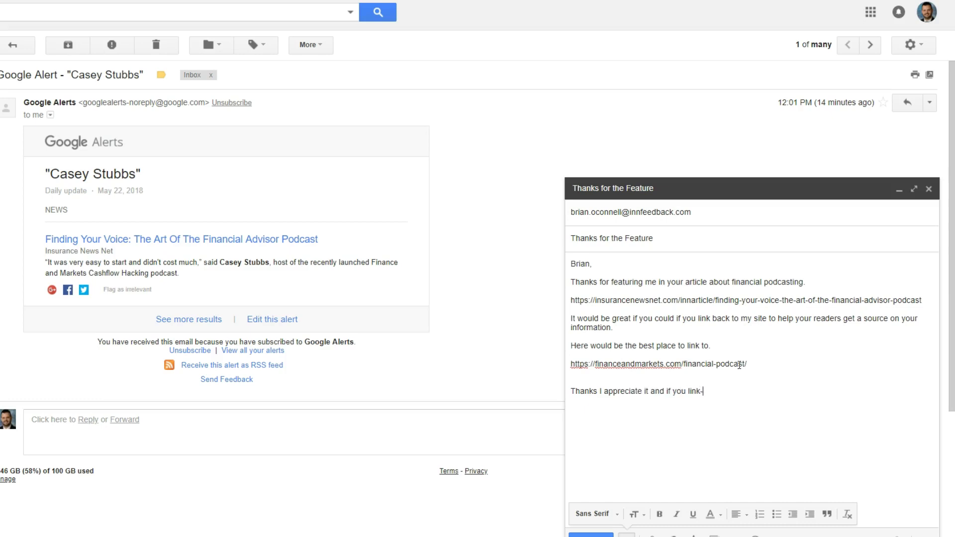
type(" I can help")
type(" out by sharing")
type(" on social medi")
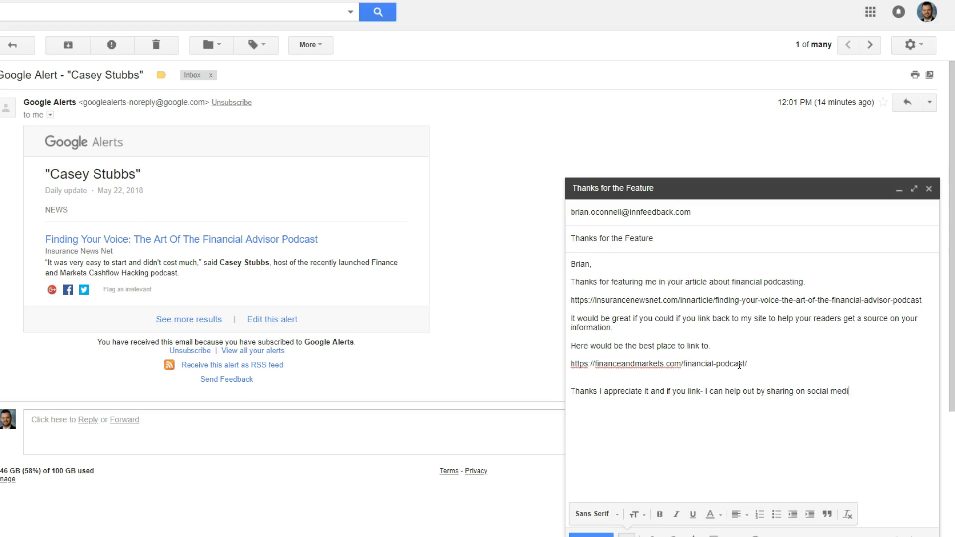
type("a.")
key("Return")
type("Cas")
type("ey")
left_click(590, 535)
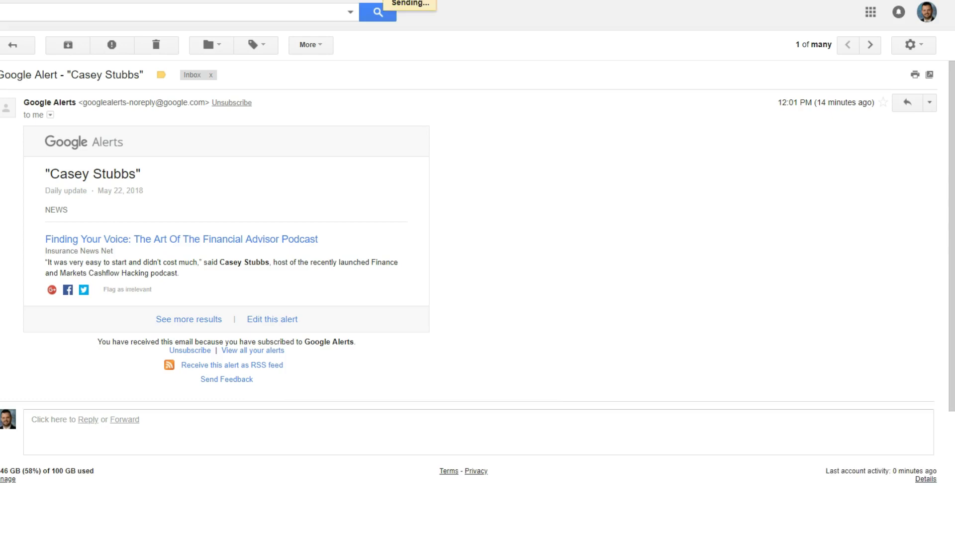